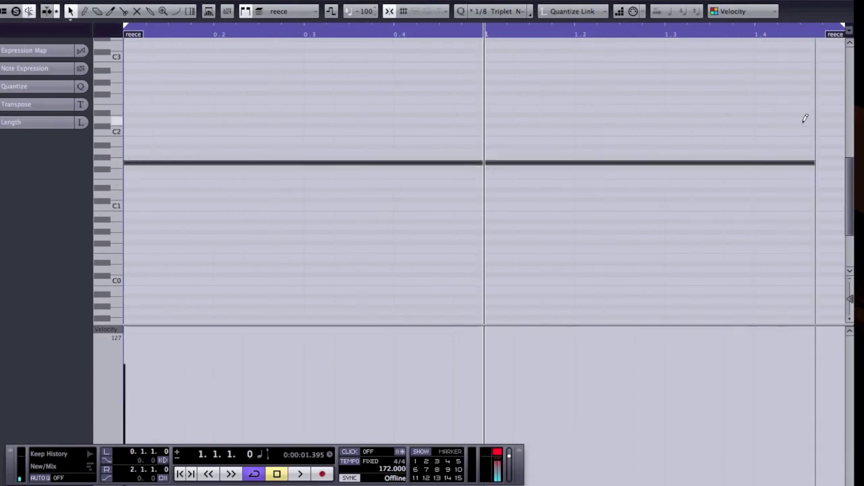
Shorten the held G note in the reece part to end at about 1.4 and return to the arrangement.
left_click_drag(642, 162, 575, 168)
left_click(574, 122)
key("Return")
left_click(437, 172)
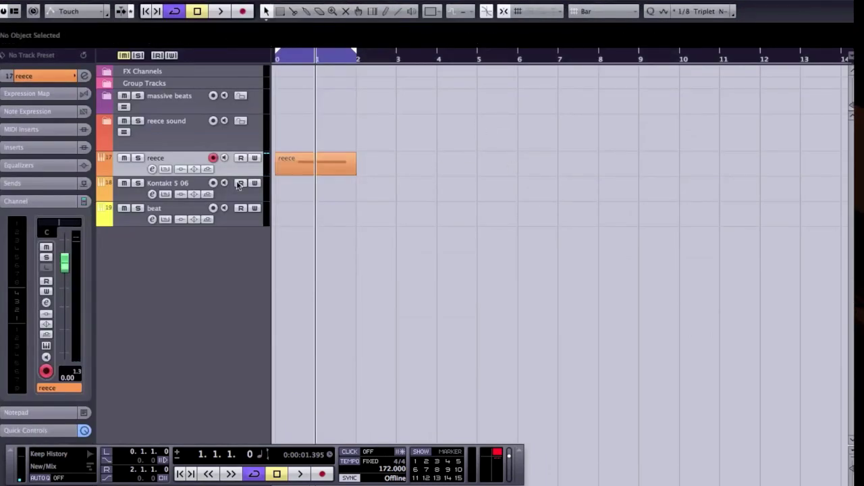
Solo the reece track and export the mixdown as "massive terror reece g" to the resampled 3/labtop resampled folder.
left_click(135, 159)
key("super+e")
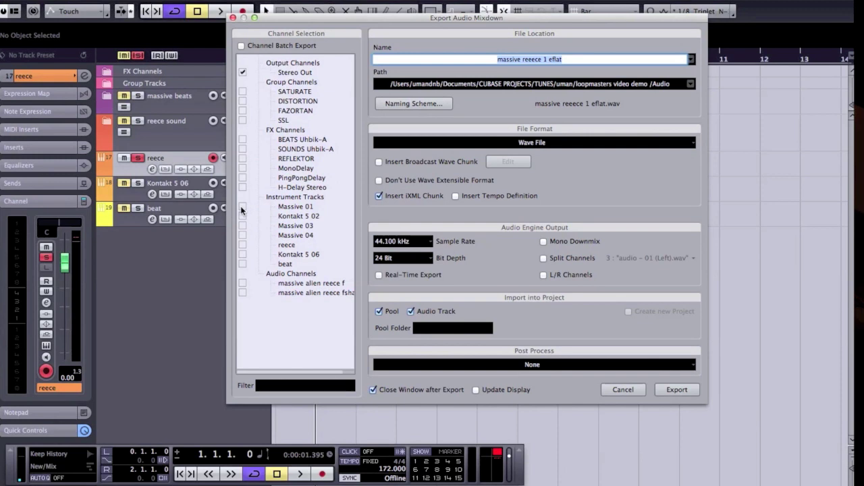
left_click_drag(571, 60, 544, 63)
key("BackSpace")
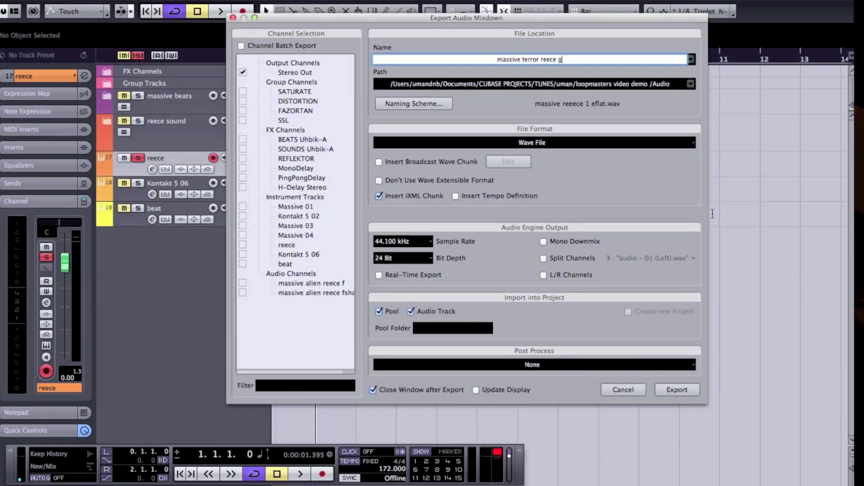
left_click(690, 84)
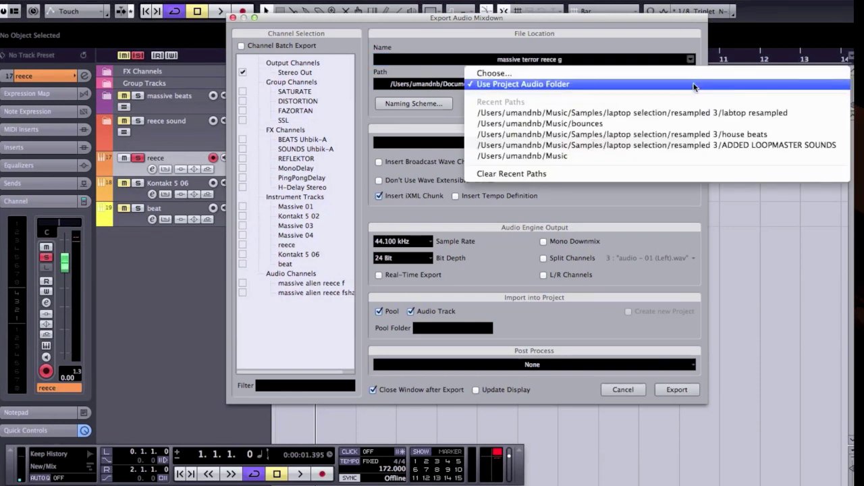
left_click(726, 114)
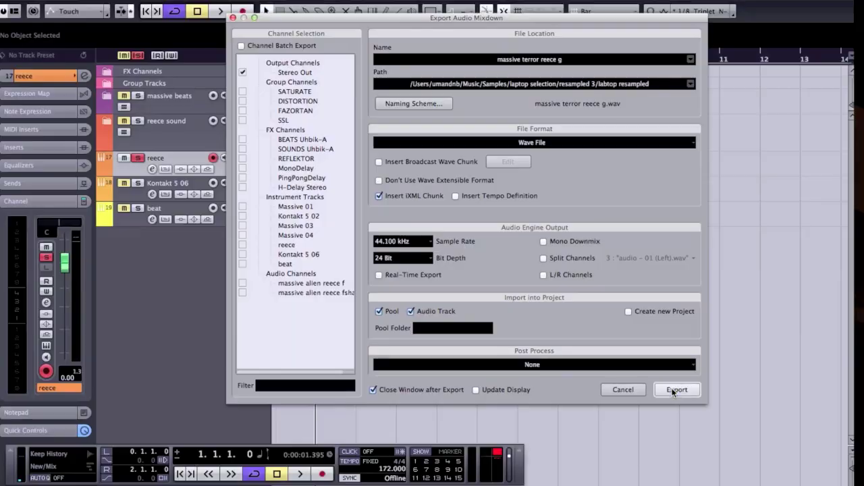
left_click(673, 390)
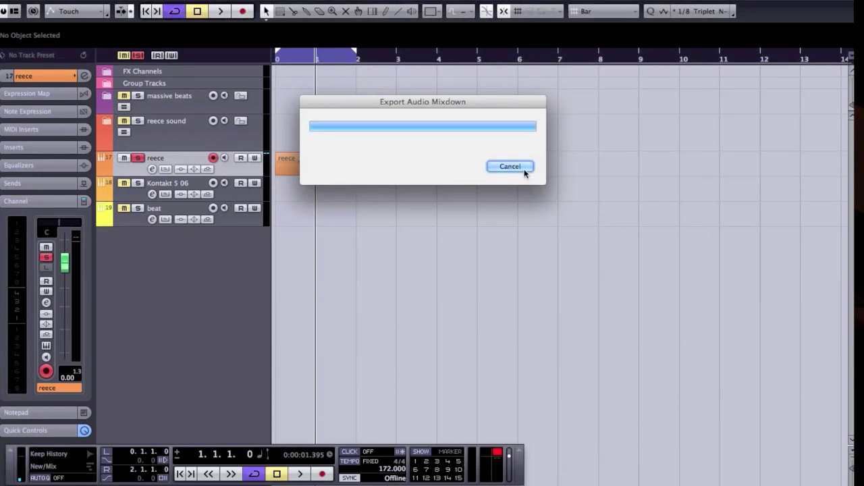
Lower the reece part's note one semitone to F sharp and export the mixdown as "massive terror reece f sharp".
double_click(331, 164)
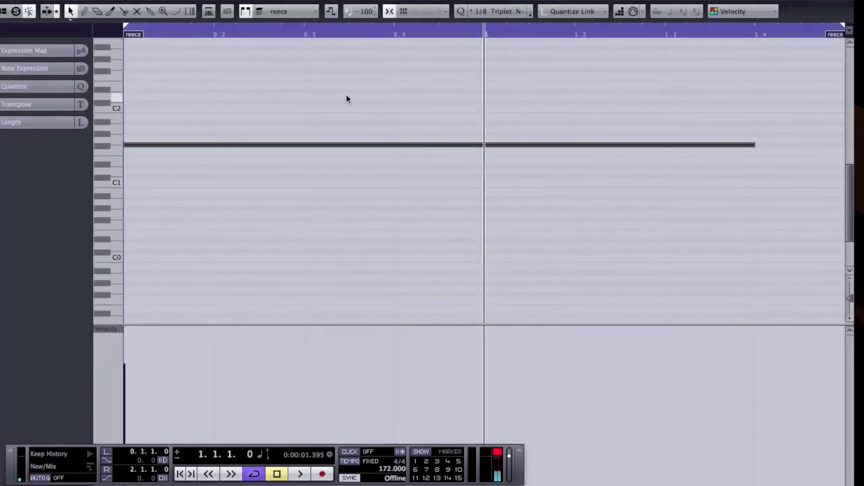
key("Escape")
key("super+e")
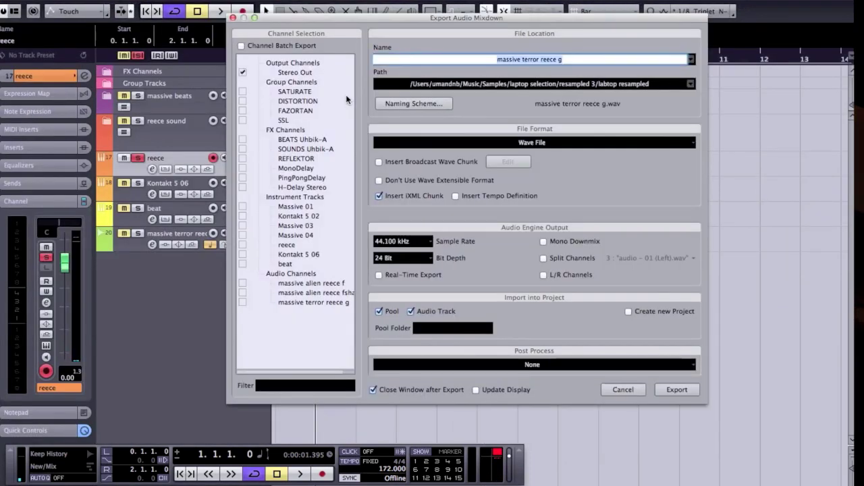
left_click(571, 60)
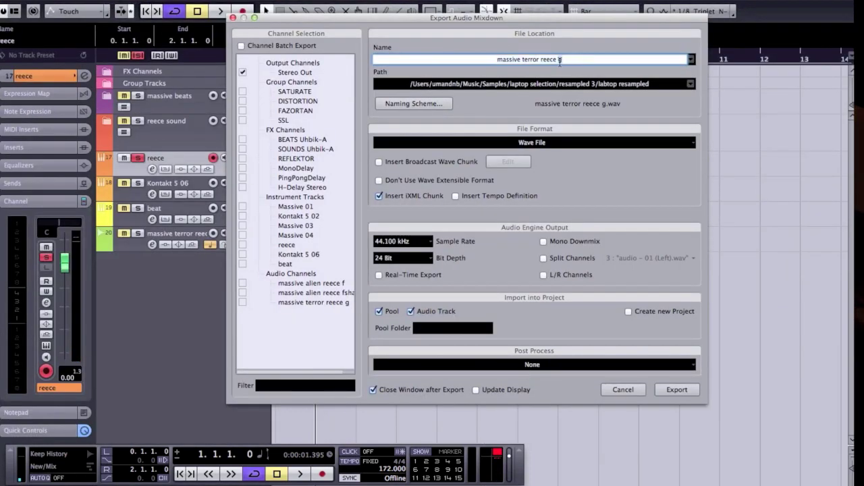
type("f sharp")
left_click(677, 390)
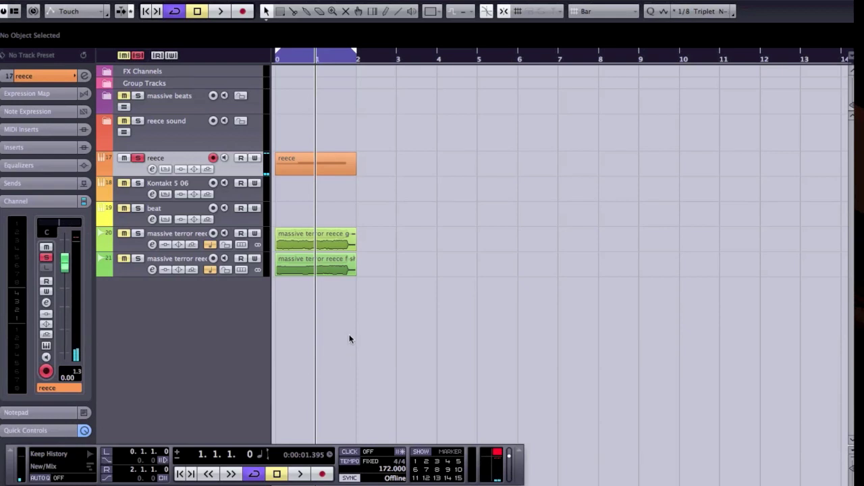
Unsolo the reece track and audition the massive terror reece g and f sharp samples in the Kontakt 5 06 instrument.
left_click(138, 158)
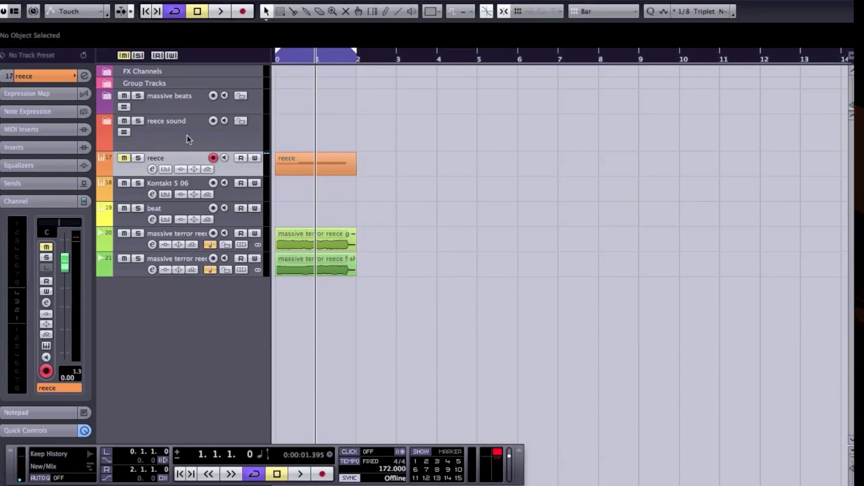
left_click(168, 183)
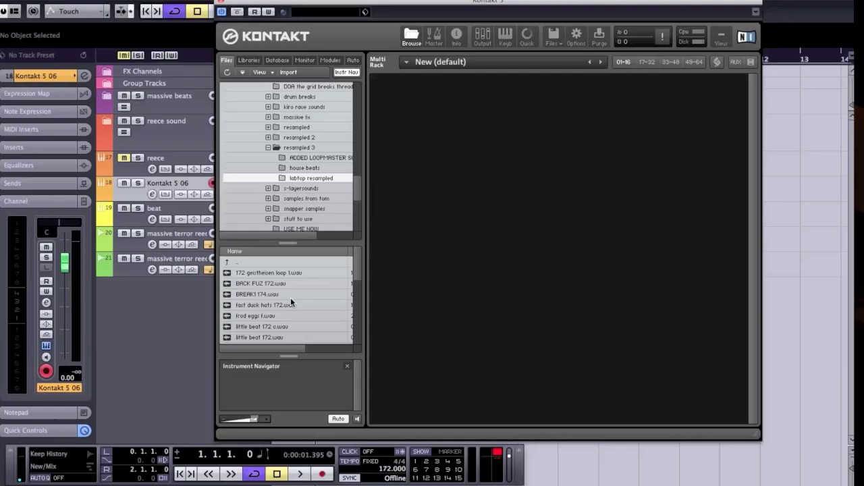
scroll(280, 294, "down", 3)
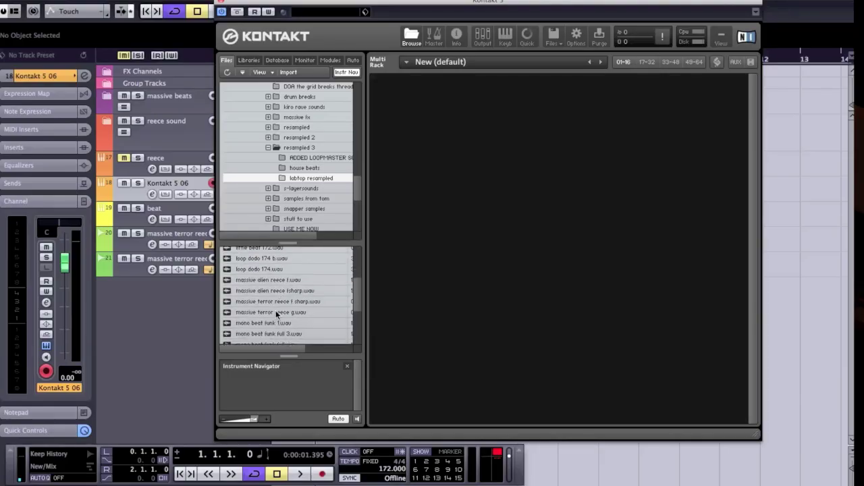
left_click(276, 313)
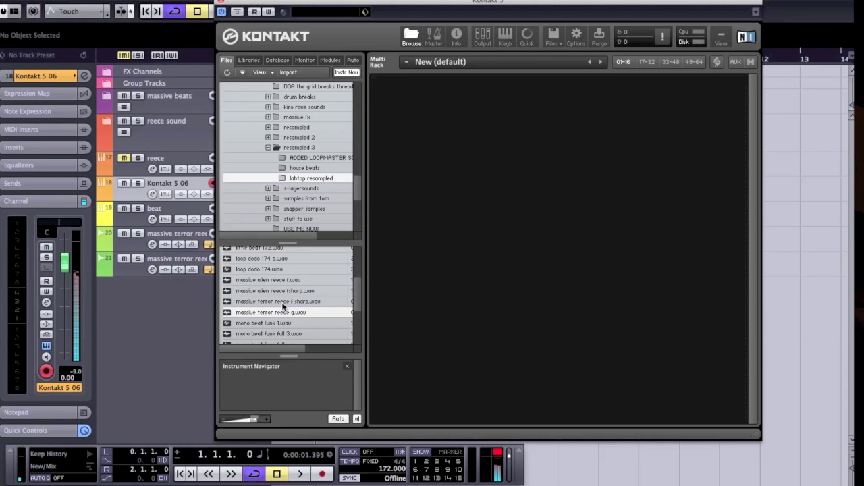
left_click(282, 303)
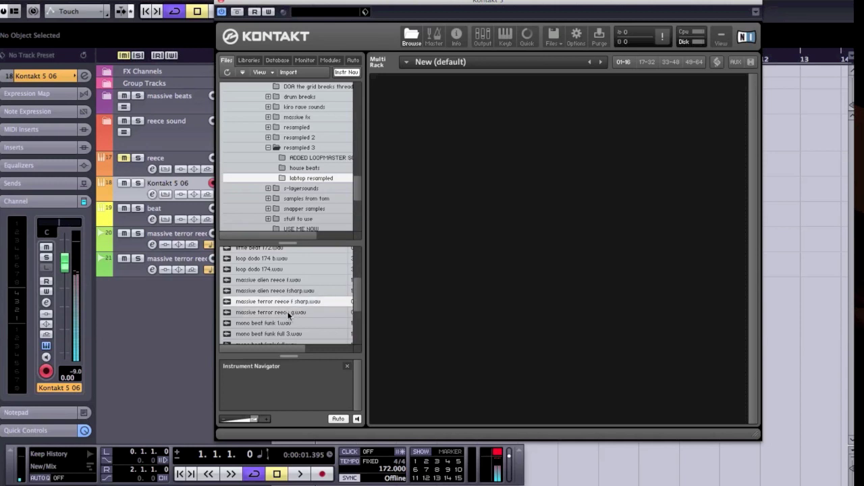
Load massive terror reece g.wav and massive terror reece f sharp.wav into the Kontakt rack as separate instruments.
left_click(287, 311)
left_click_drag(279, 312, 473, 212)
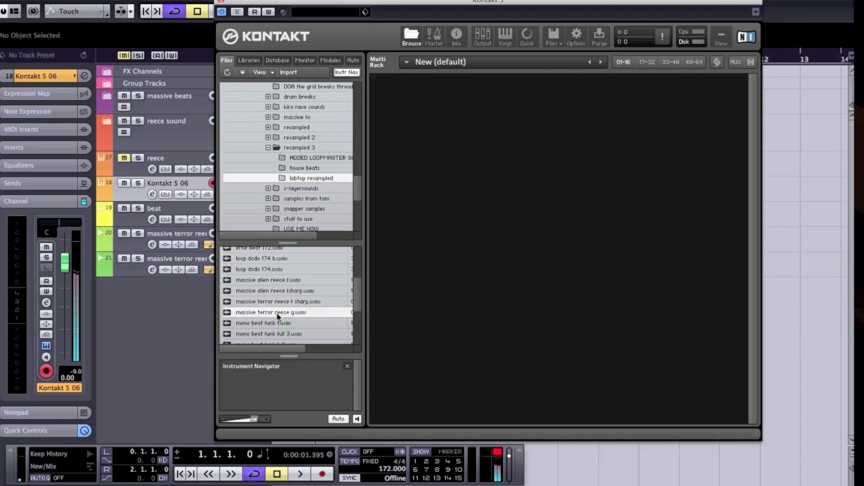
left_click_drag(276, 301, 543, 232)
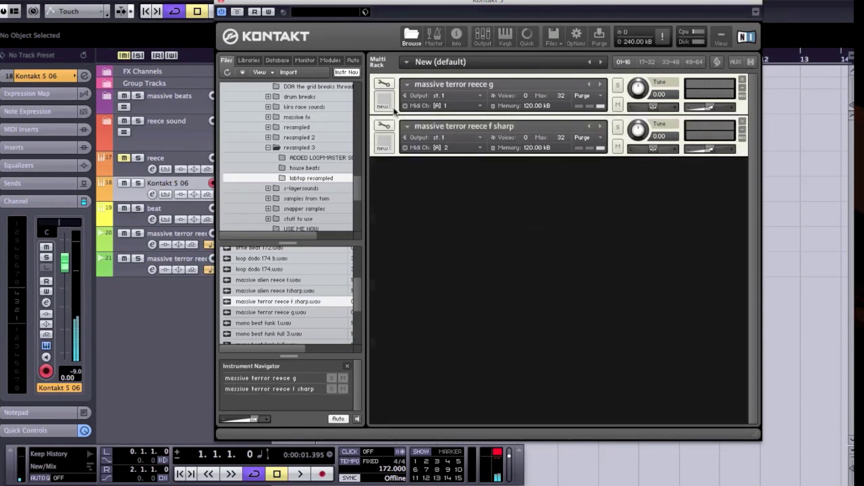
Edit the massive terror reece g instrument and set its sample zone's root key to G2 in the Mapping Editor.
left_click(401, 81)
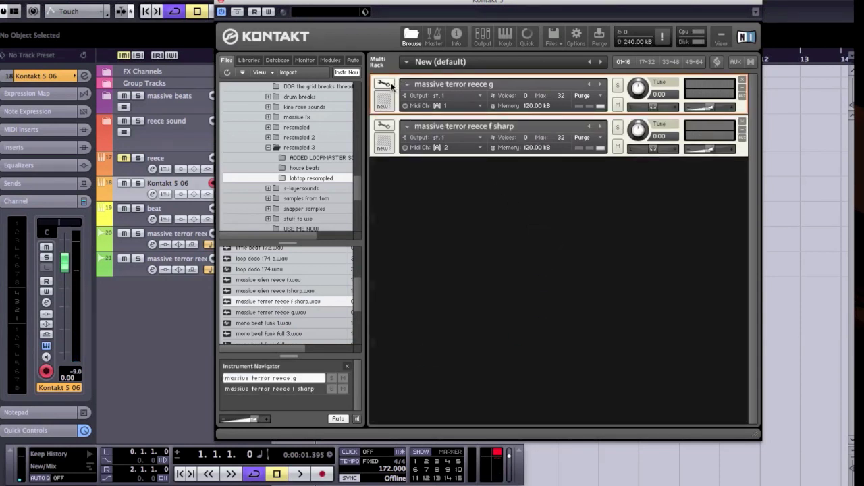
left_click(384, 84)
left_click(385, 84)
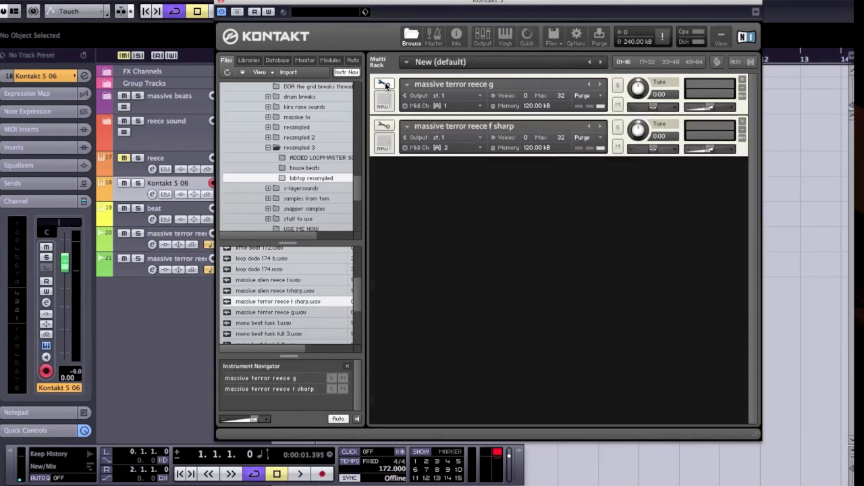
left_click(384, 83)
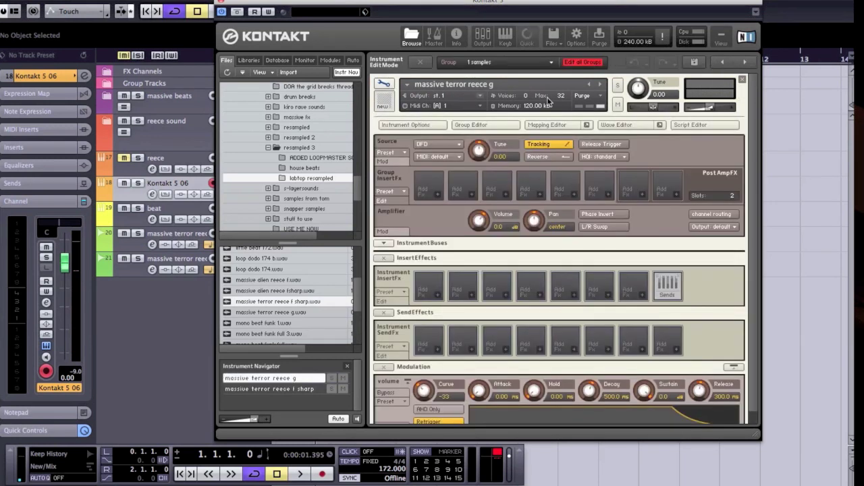
left_click(556, 126)
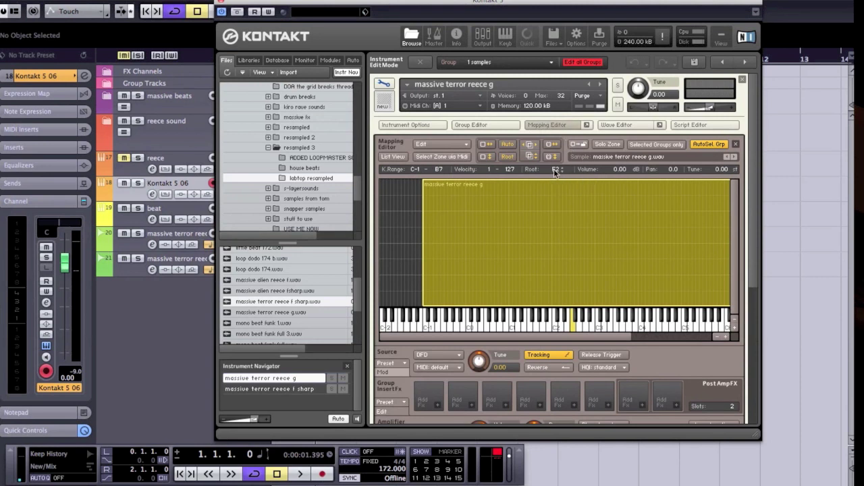
scroll(557, 170, "up", 2)
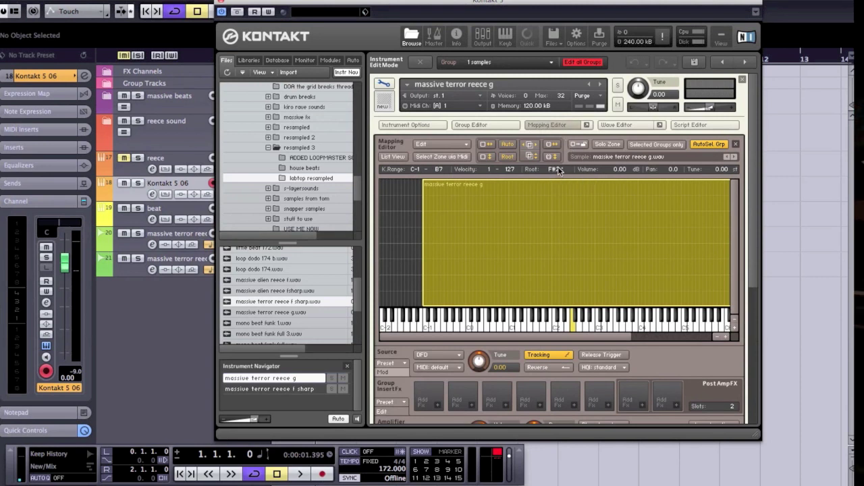
scroll(557, 163, "up", 1)
left_click(565, 125)
left_click(562, 127)
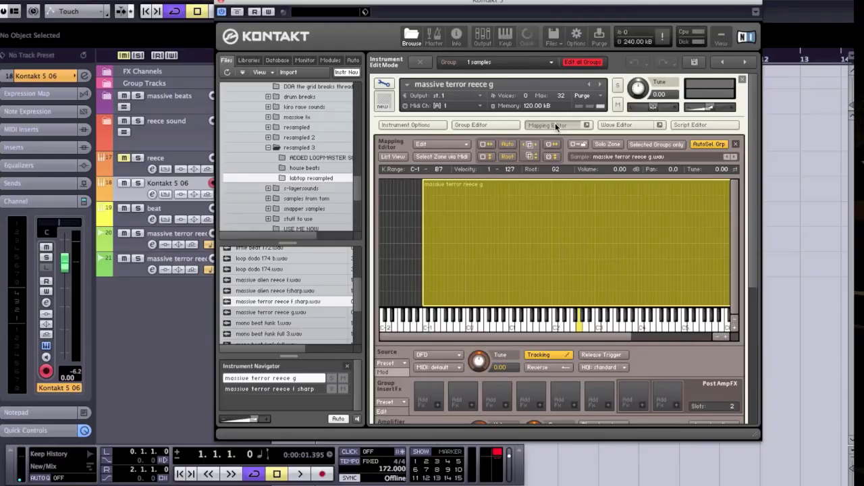
Enable sample loop 1 for the massive terror reece g sample in the Wave Editor, looping from 22155 to 34661.
left_click(556, 126)
left_click(557, 126)
double_click(571, 229)
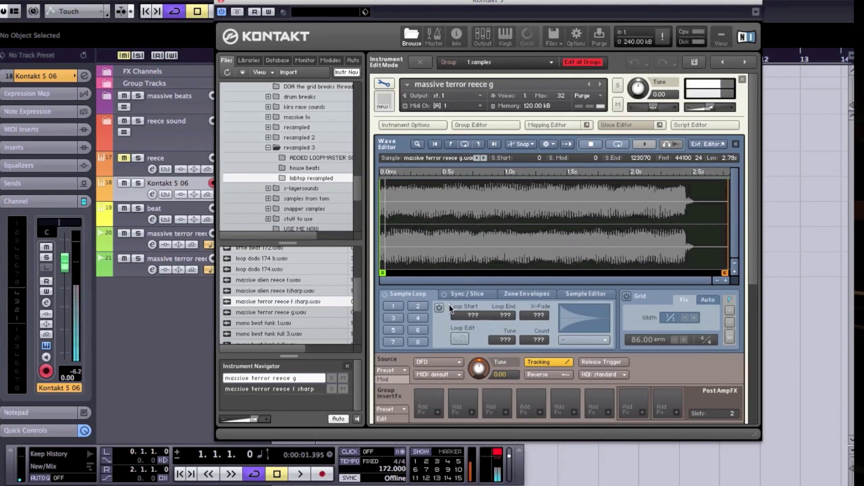
left_click(391, 295)
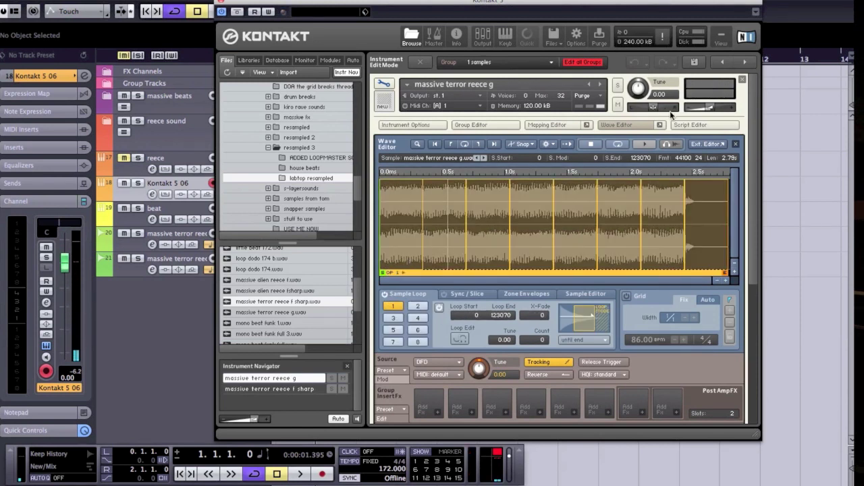
mouse_move(380, 230)
left_mouse_down()
mouse_move(693, 225)
mouse_move(461, 224)
left_mouse_up()
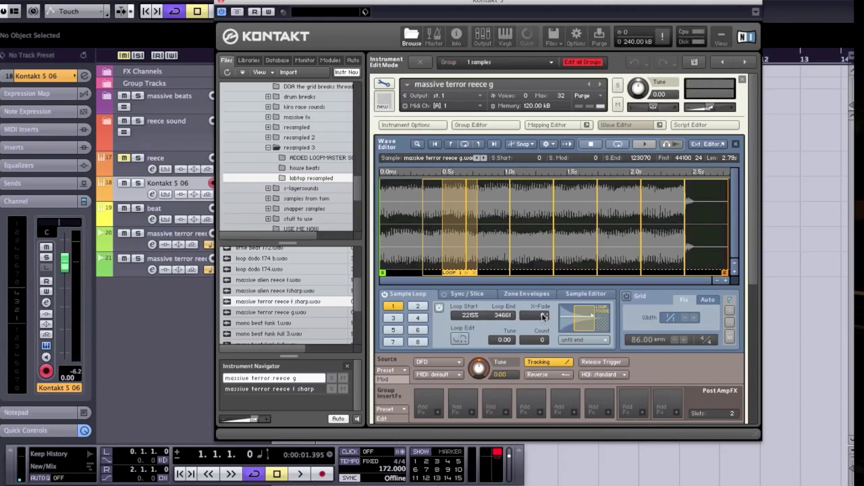
left_click(624, 126)
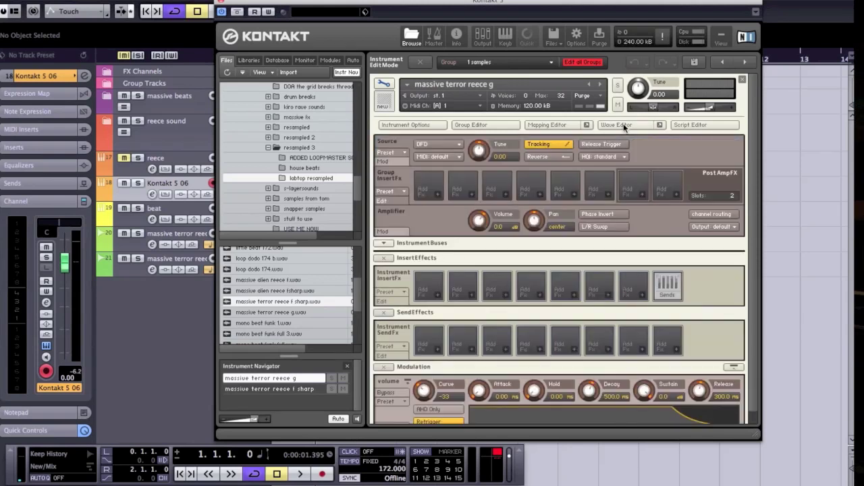
left_click(471, 195)
mouse_move(478, 207)
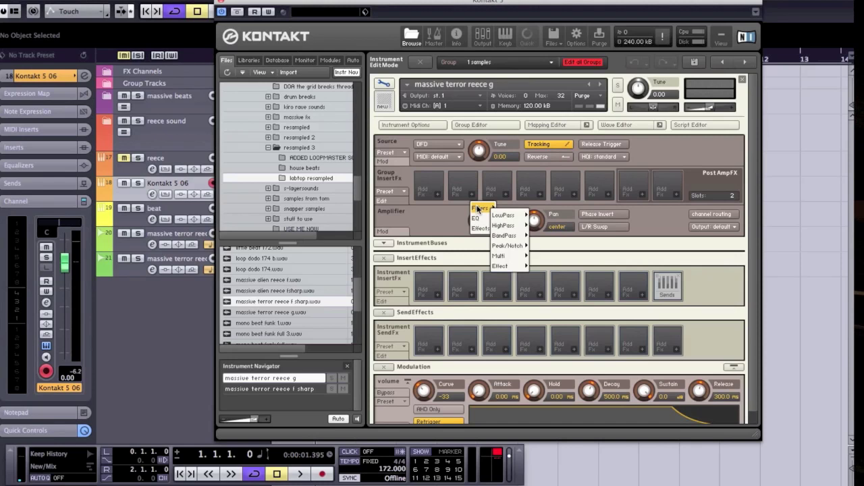
left_click(447, 218)
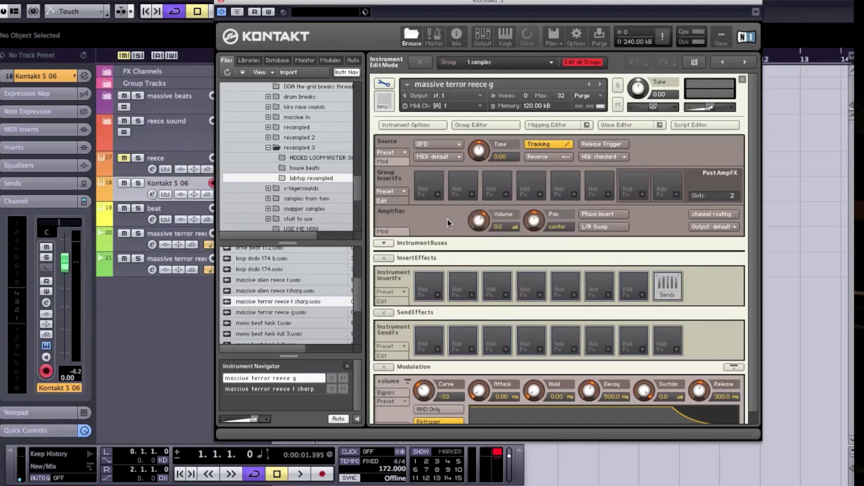
Show the Source module's modulation settings and examine the pitch bend amount.
left_click(383, 161)
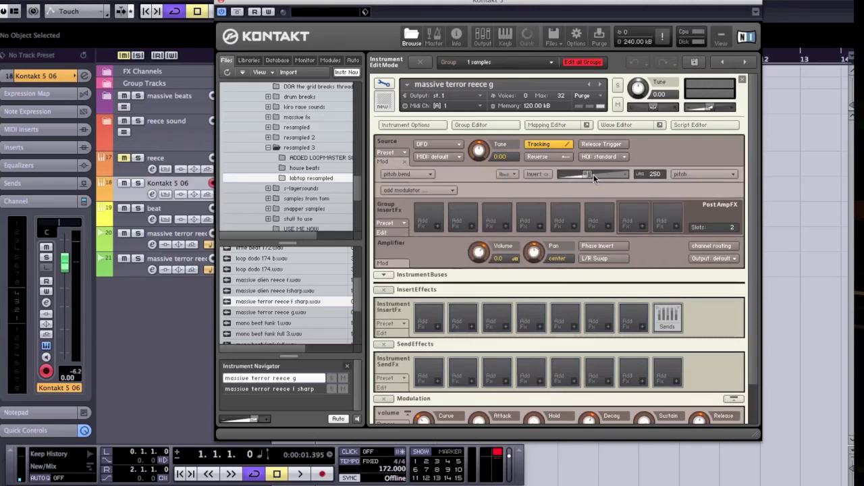
mouse_move(589, 177)
Add a Daft LP low-pass filter to the second group insert slot and lower its cutoff to 125.1 Hz.
left_click(472, 230)
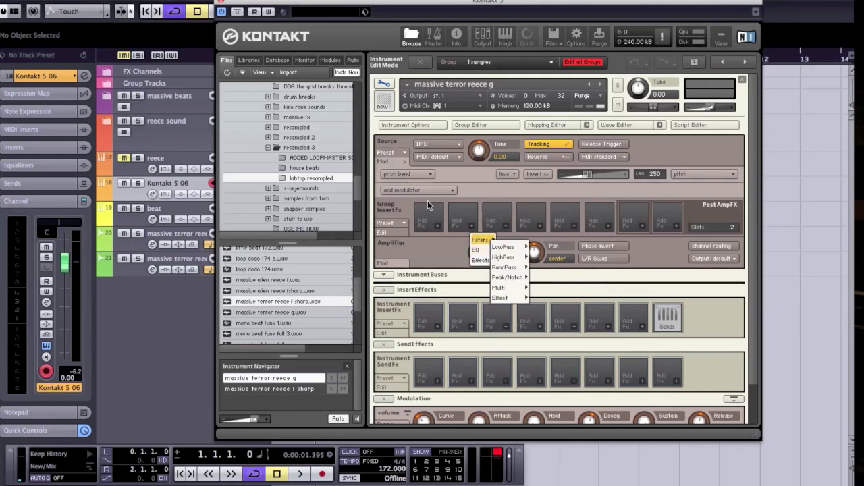
left_click(471, 229)
left_click(472, 228)
mouse_move(485, 241)
mouse_move(519, 248)
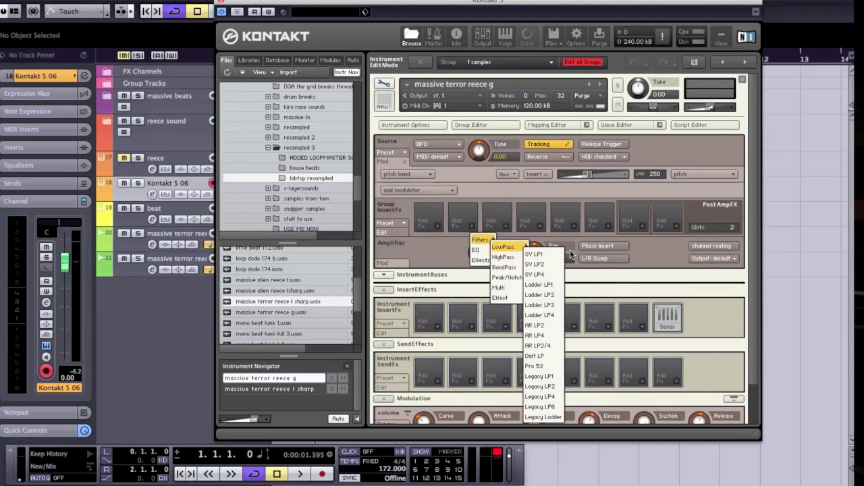
left_click(537, 355)
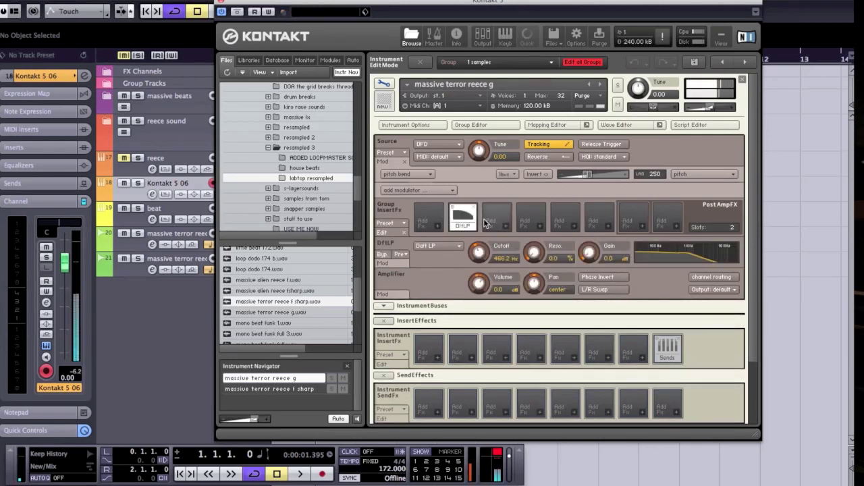
left_click_drag(478, 253, 478, 274)
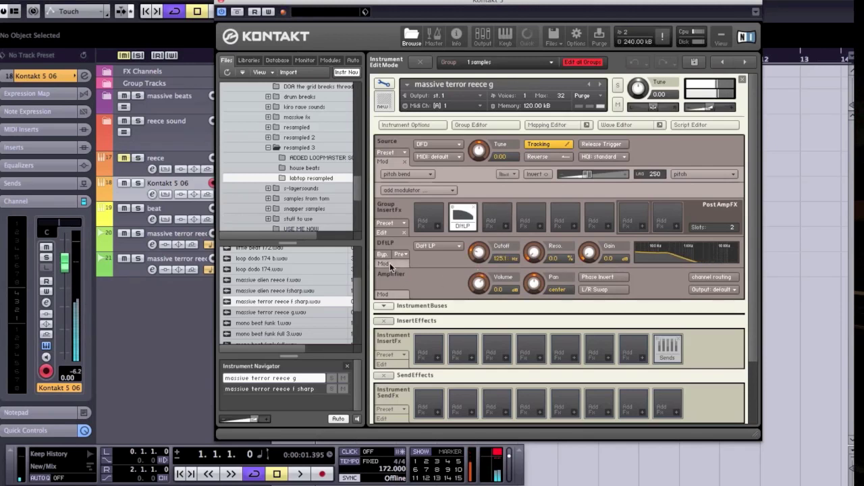
Add a MIDI CC 1 external modulator to the Daft LP filter's cutoff frequency at full intensity.
left_click(384, 263)
left_click(390, 279)
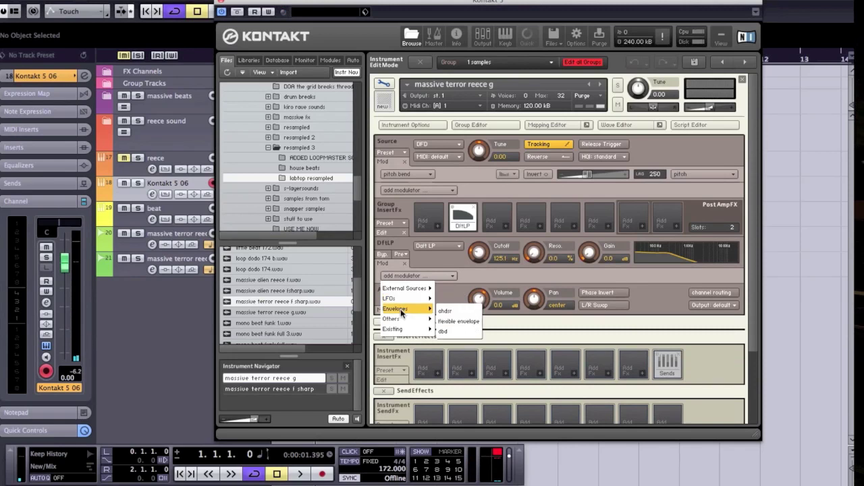
mouse_move(416, 288)
left_click(460, 321)
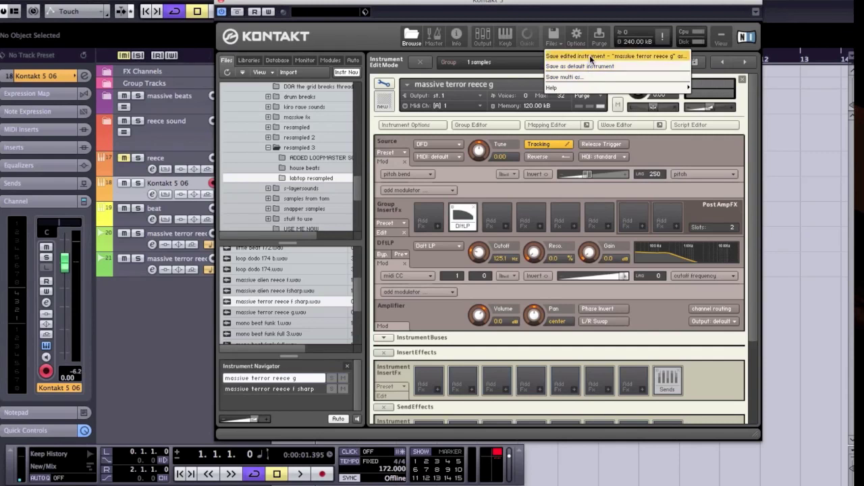
Save the edited instrument as massive terror reece g.nki in the patches folder using the patch + samples option.
left_click(590, 56)
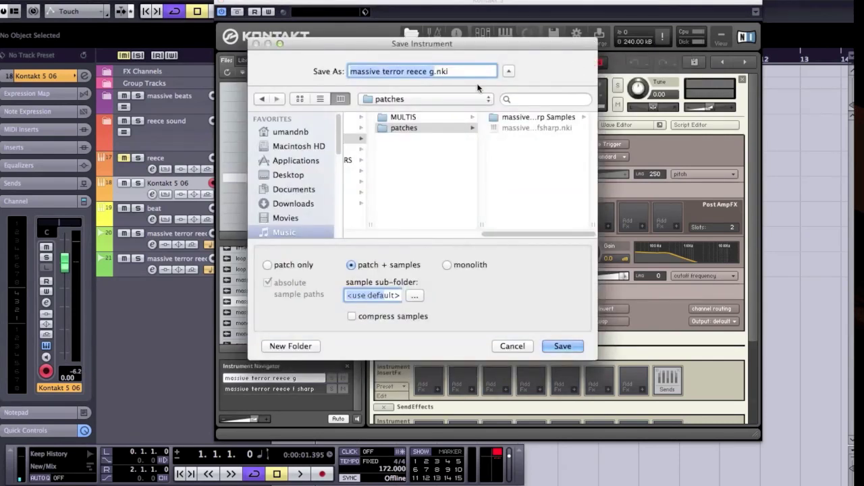
left_click(433, 71)
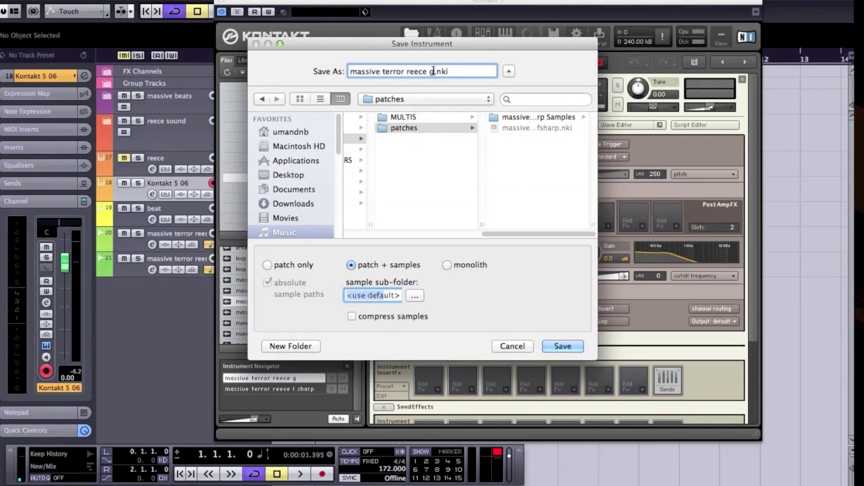
left_click(561, 347)
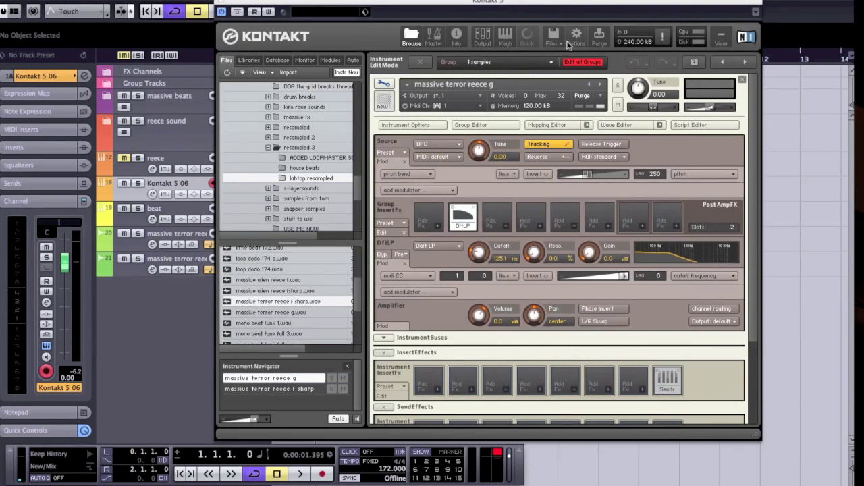
Return to the multi rack and load a second copy of the recently saved massive terror reece g.nki.
left_click(385, 85)
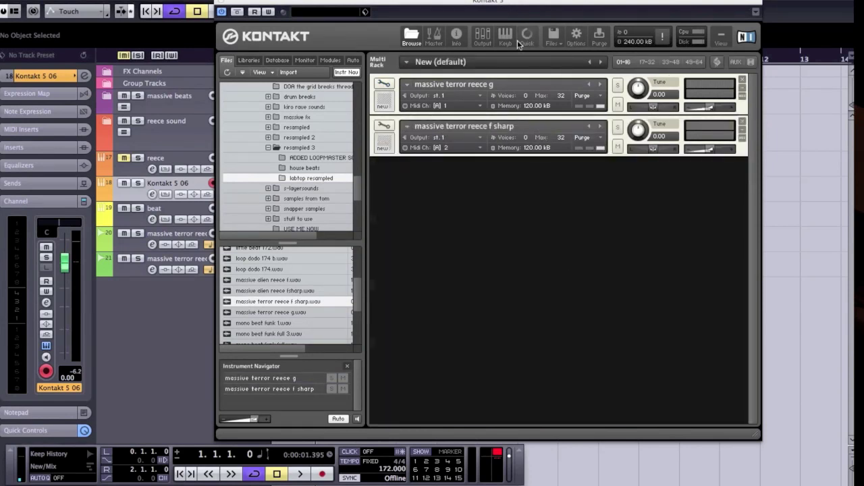
left_click(564, 43)
mouse_move(573, 86)
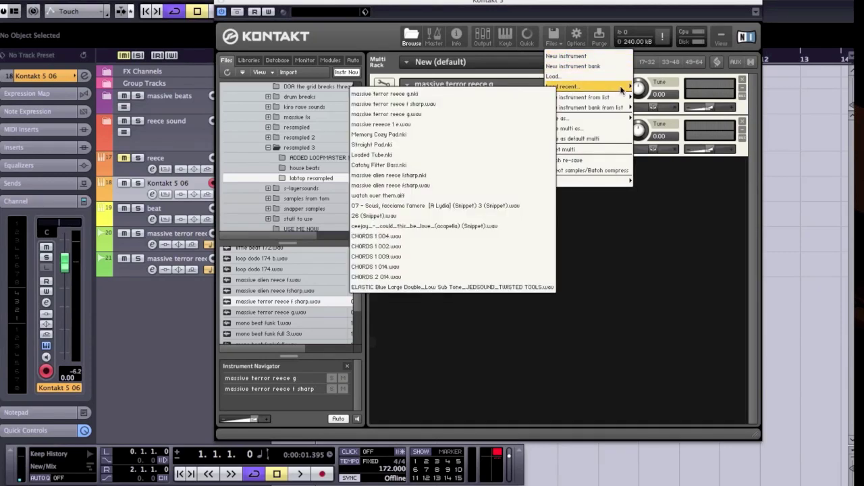
left_click(431, 93)
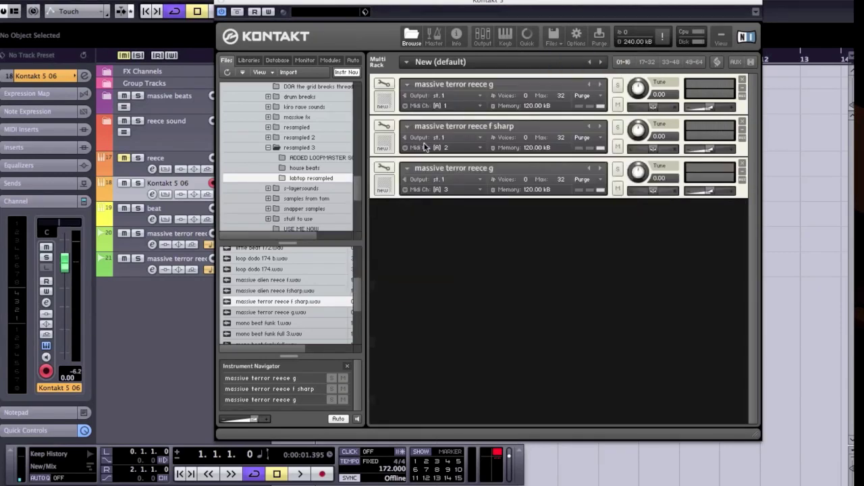
Move the new massive terror reece g copy above the f sharp instrument and set its MIDI channel to Port A, 1.
left_click_drag(407, 164, 409, 126)
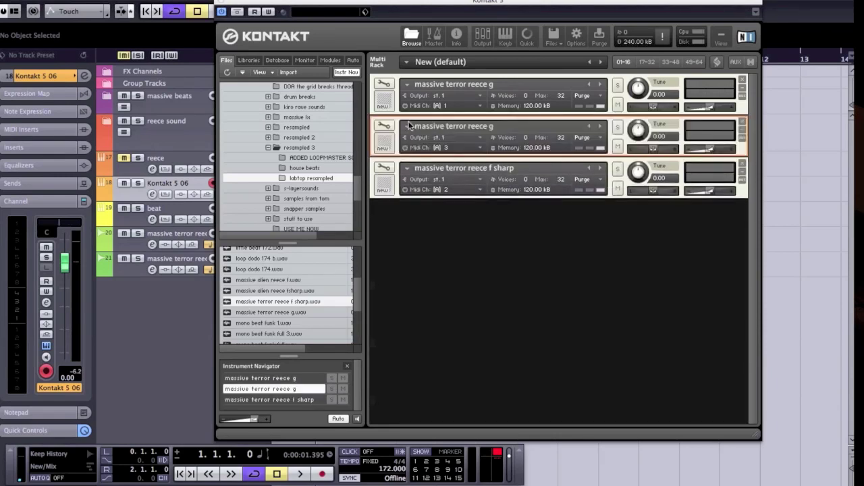
left_click(445, 152)
mouse_move(457, 172)
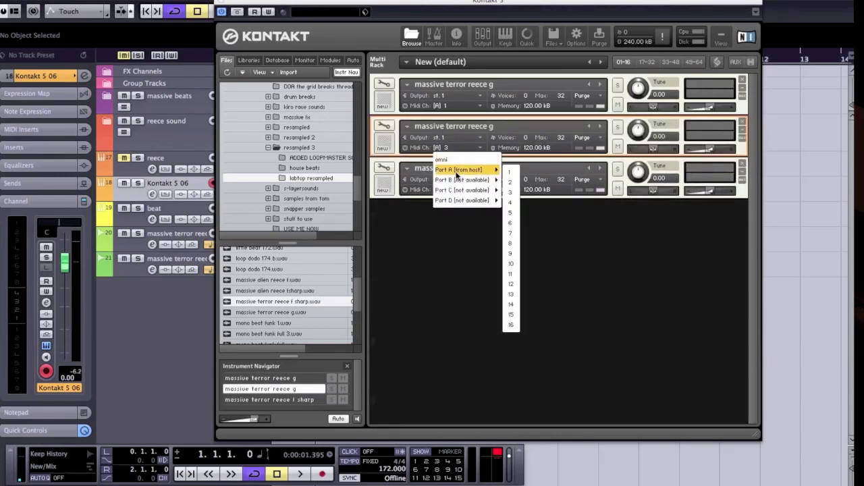
left_click(511, 173)
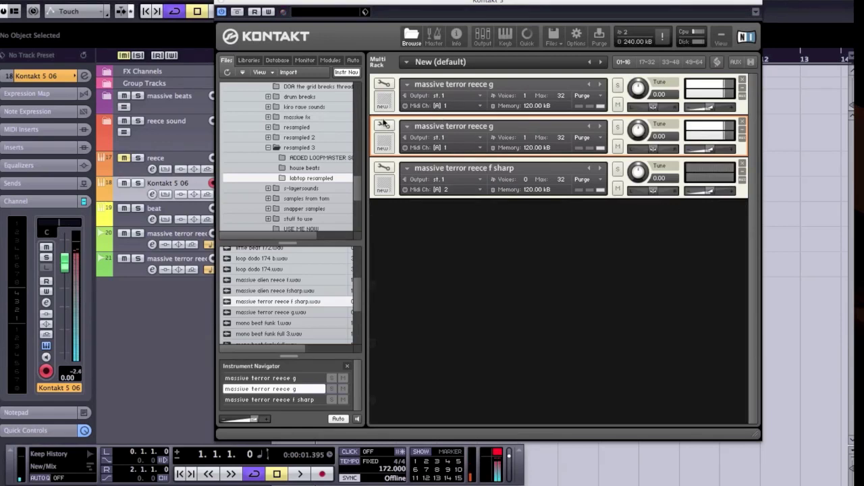
Edit the second massive terror reece g instrument, adding an AHDSR envelope modulator to the Source pitch with intensity lowered to about 0.16 st.
left_click(385, 126)
scroll(517, 181, "down", 2)
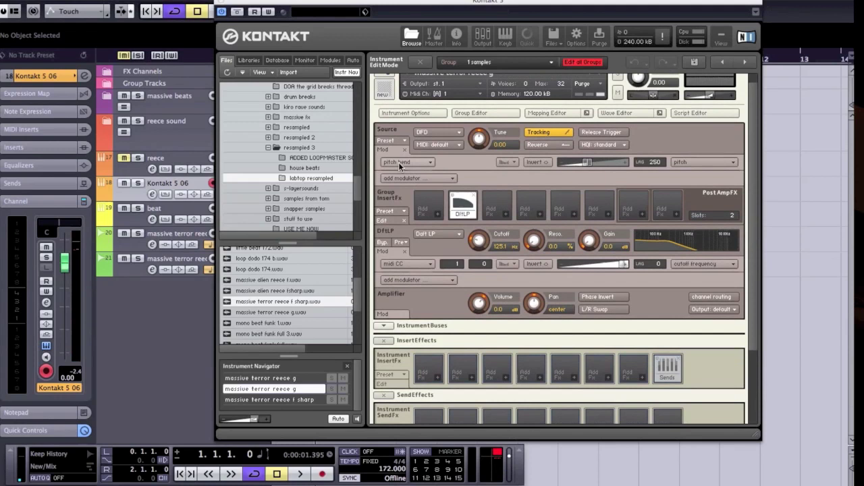
left_click(399, 165)
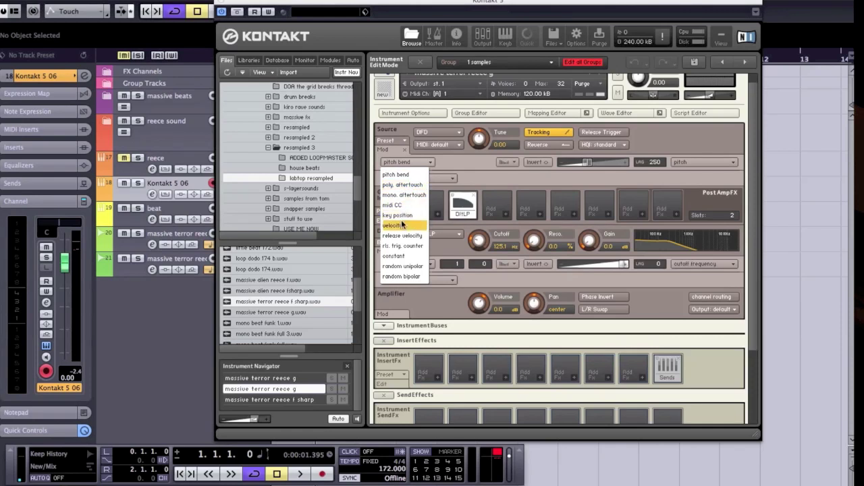
left_click(406, 174)
left_click(436, 179)
mouse_move(406, 211)
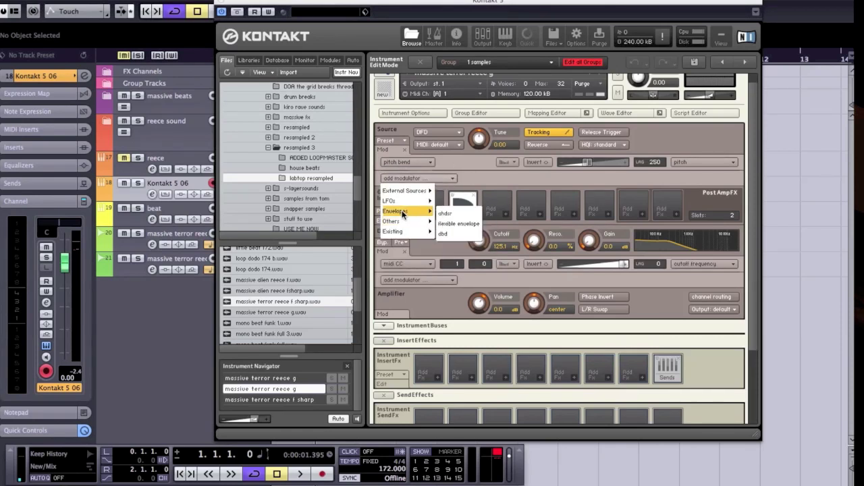
left_click(447, 213)
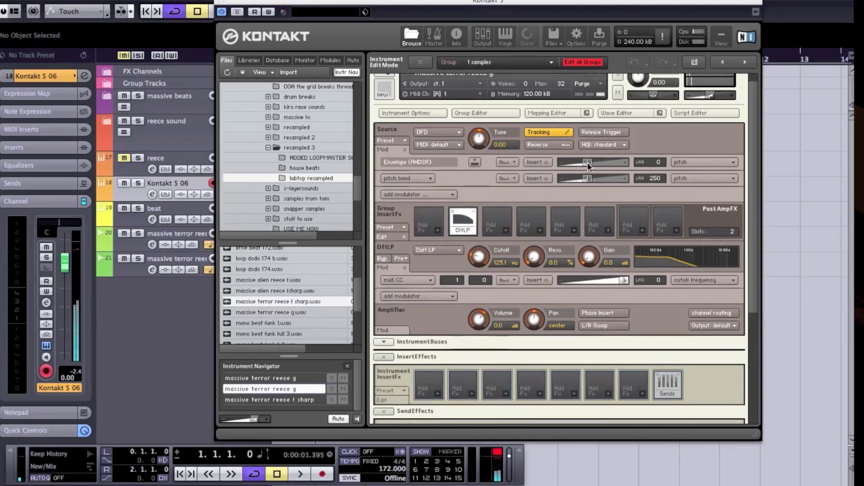
left_click_drag(585, 164, 567, 170)
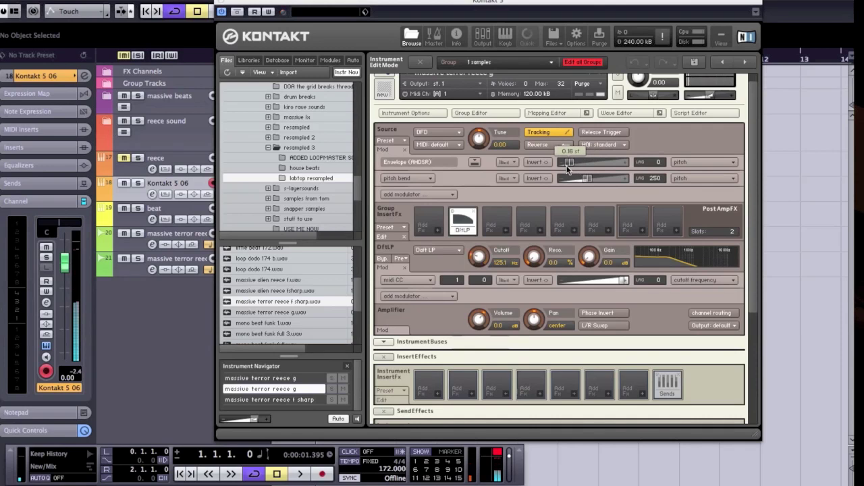